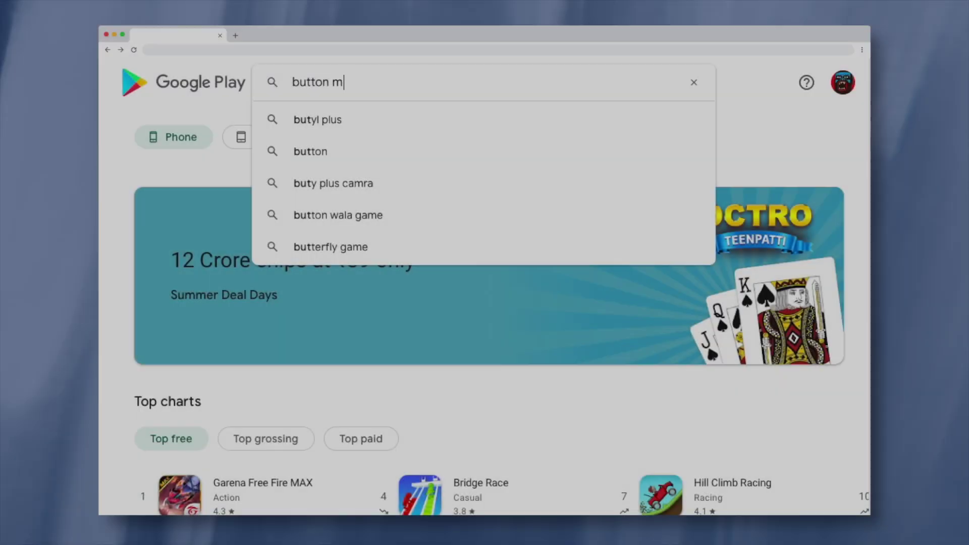
# - Search Google Play for "button mapper"
pyautogui.write('apper')
pyautogui.press('Return')
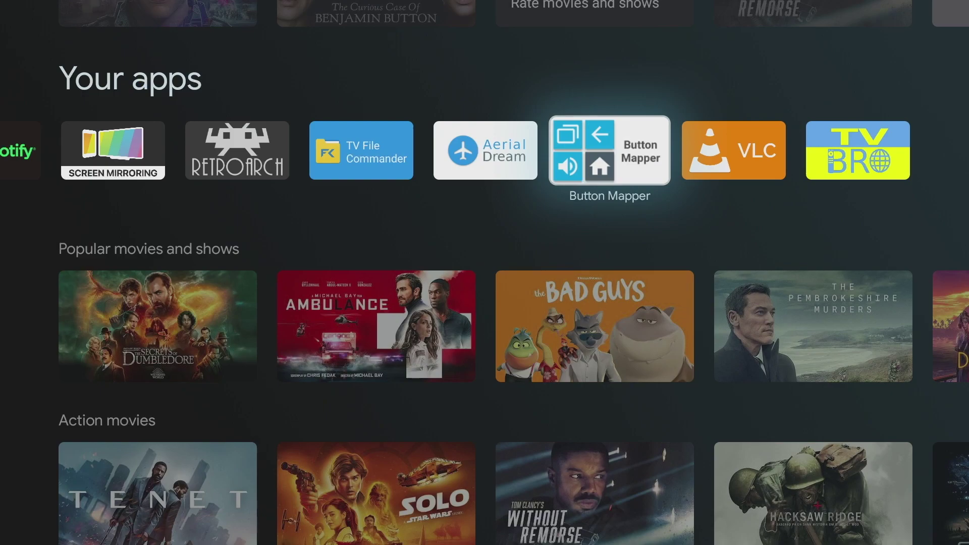
# - Launch Button Mapper on the TV, accept its accessibility service request and open the system's Accessibility settings
pyautogui.press('Return')
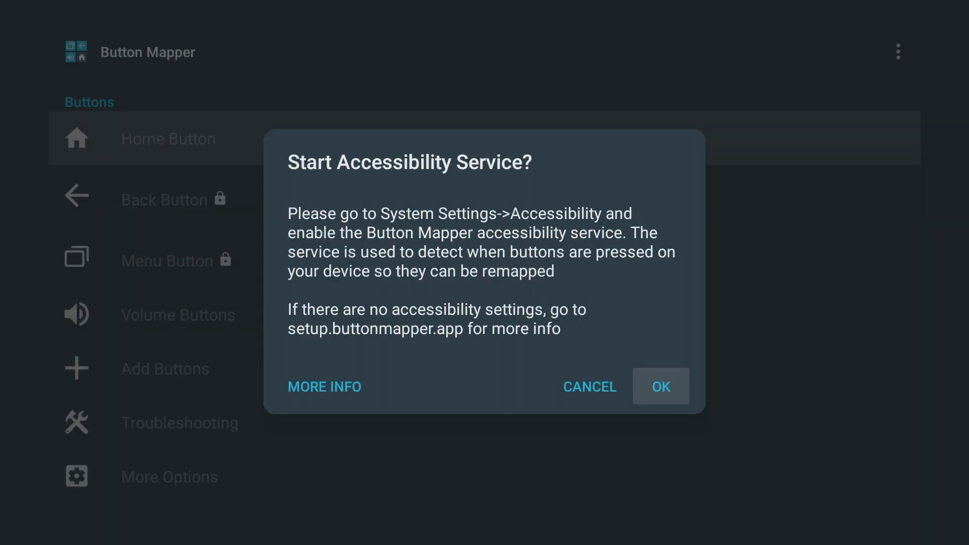
pyautogui.press('Return')
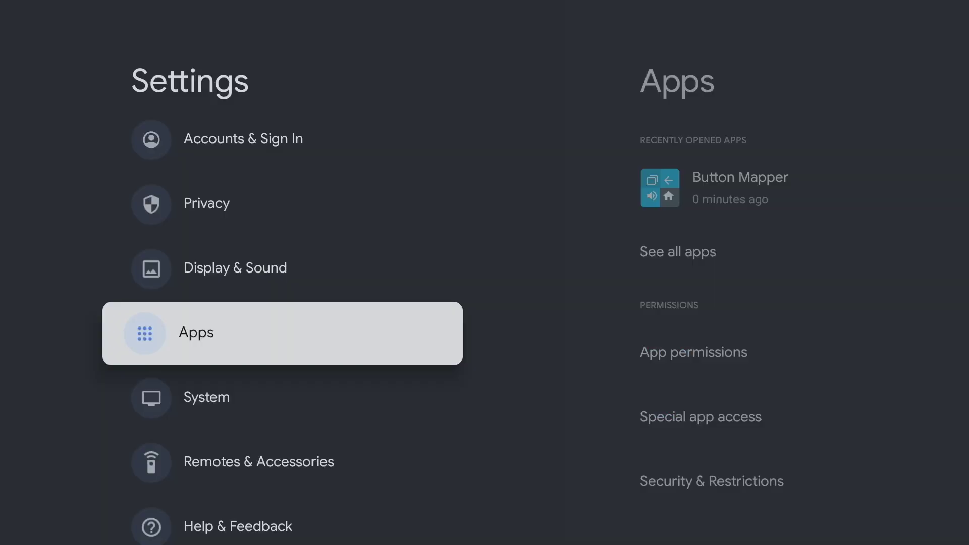
pyautogui.press('Down')
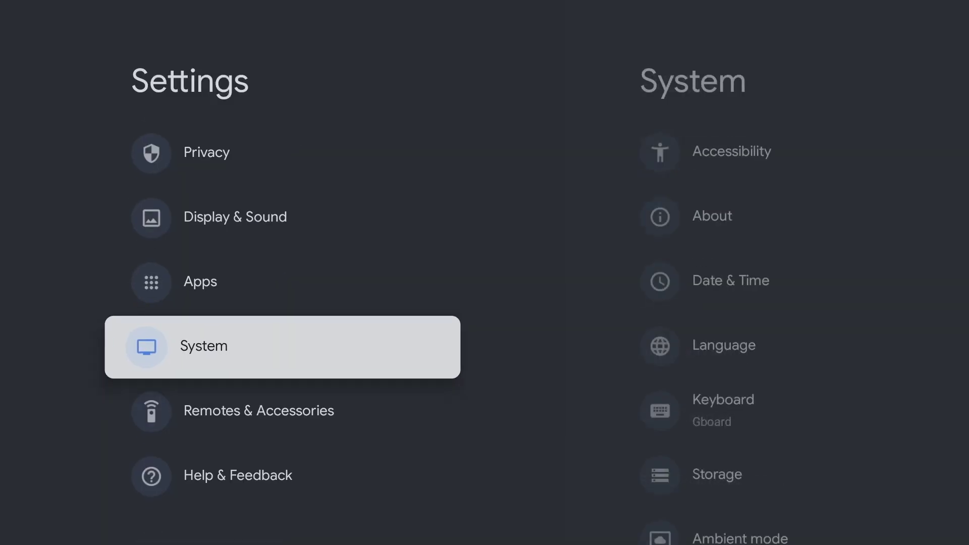
pyautogui.press('Return')
pyautogui.press('Return')
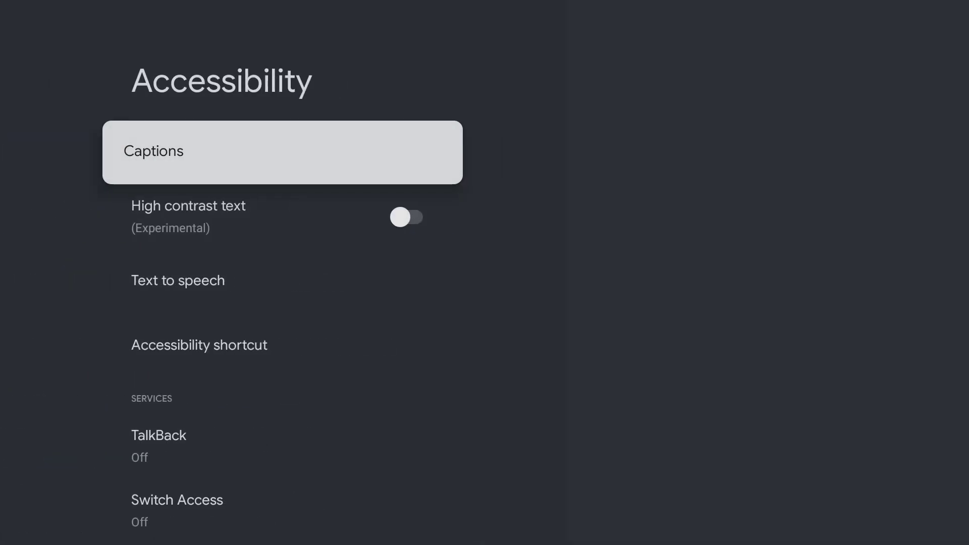
# - Enable the Button Mapper accessibility service and confirm it
pyautogui.press('Down')
pyautogui.press('Down')
pyautogui.press('Down')
pyautogui.press('Down')
pyautogui.press('Down')
pyautogui.press('Down')
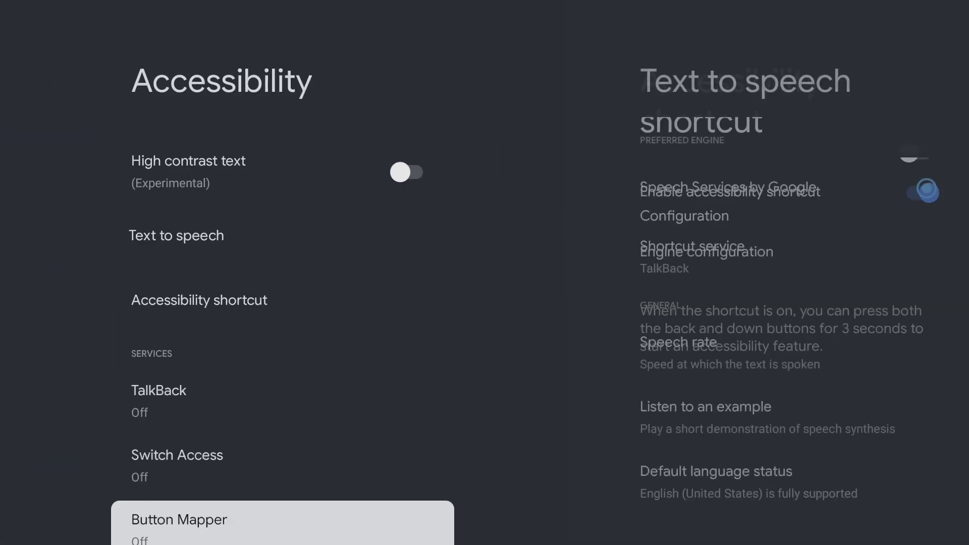
pyautogui.press('Return')
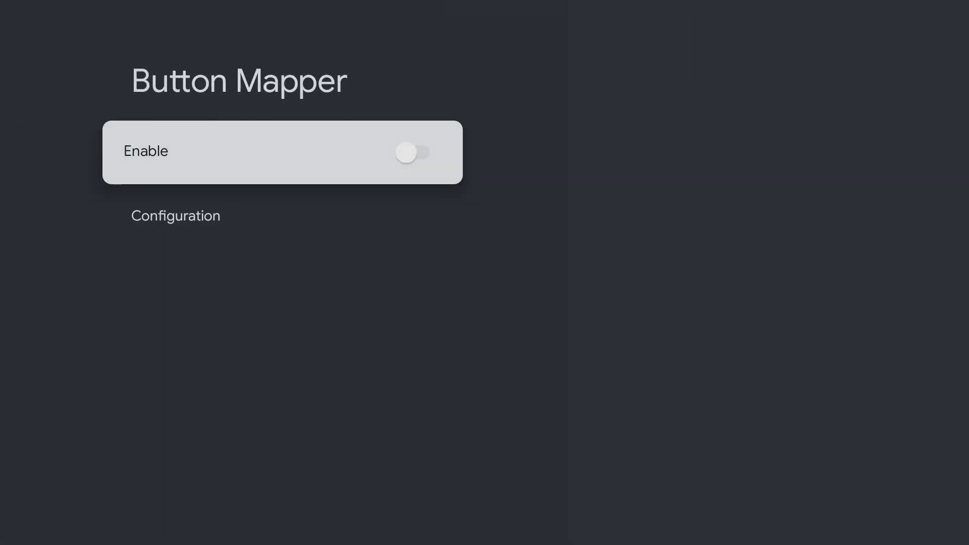
pyautogui.press('Return')
pyautogui.press('Return')
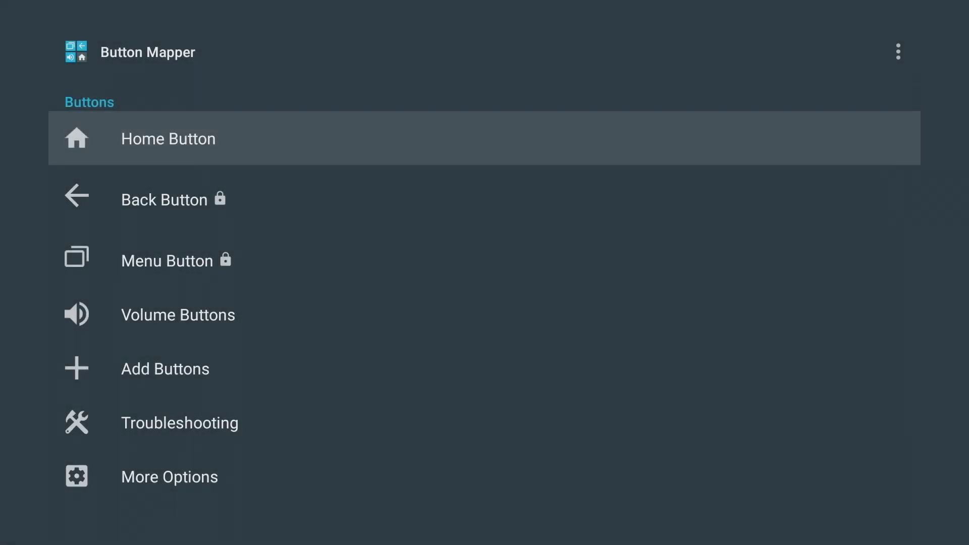
# - Add the remote's BUTTON_2 and BUTTON_3 to Button Mapper's list of added buttons
pyautogui.press('Down')
pyautogui.press('Down')
pyautogui.press('Down')
pyautogui.press('Down')
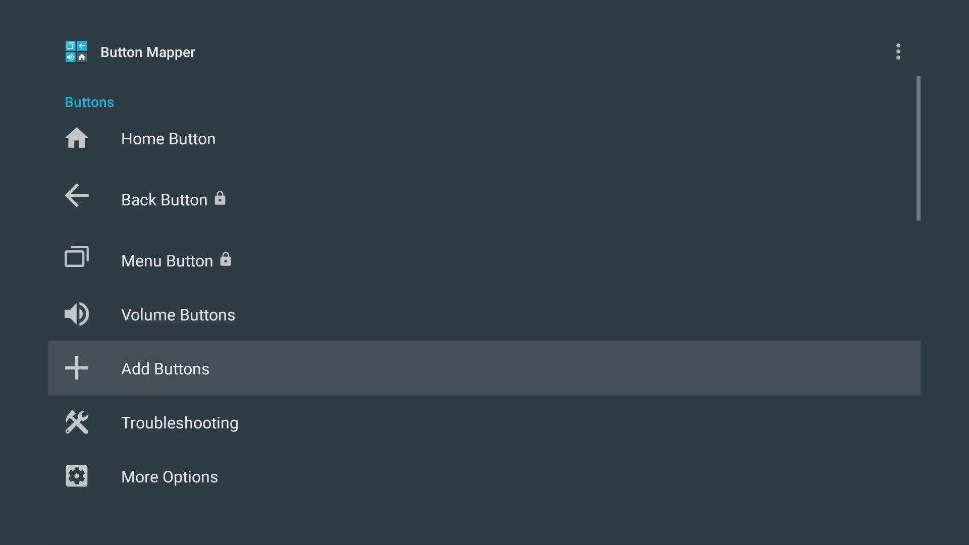
pyautogui.press('Return')
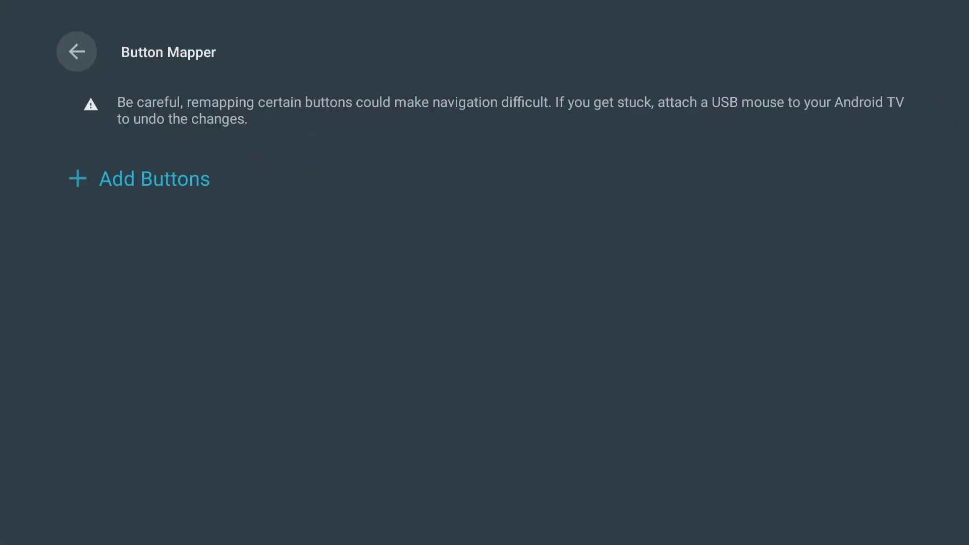
pyautogui.press('Down')
pyautogui.press('Return')
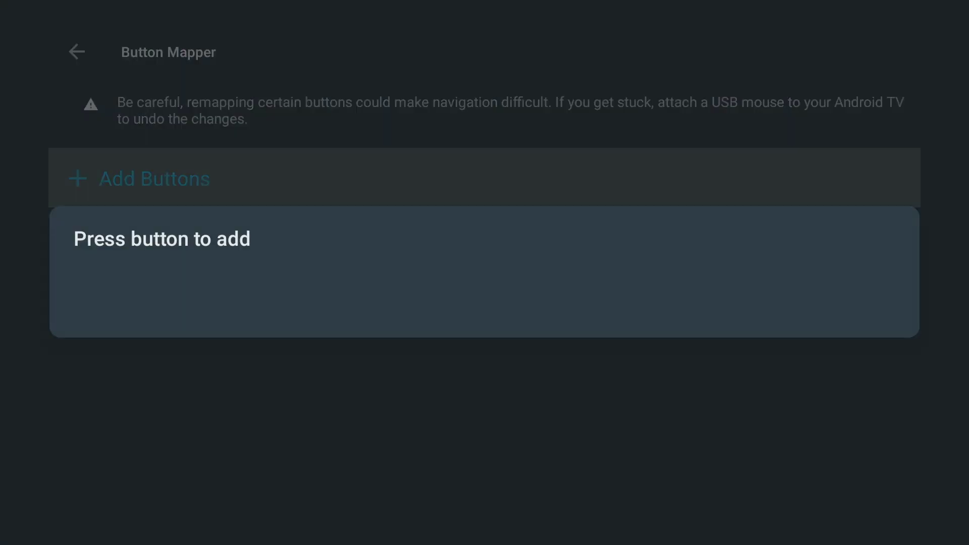
pyautogui.press('BUTTON_2')
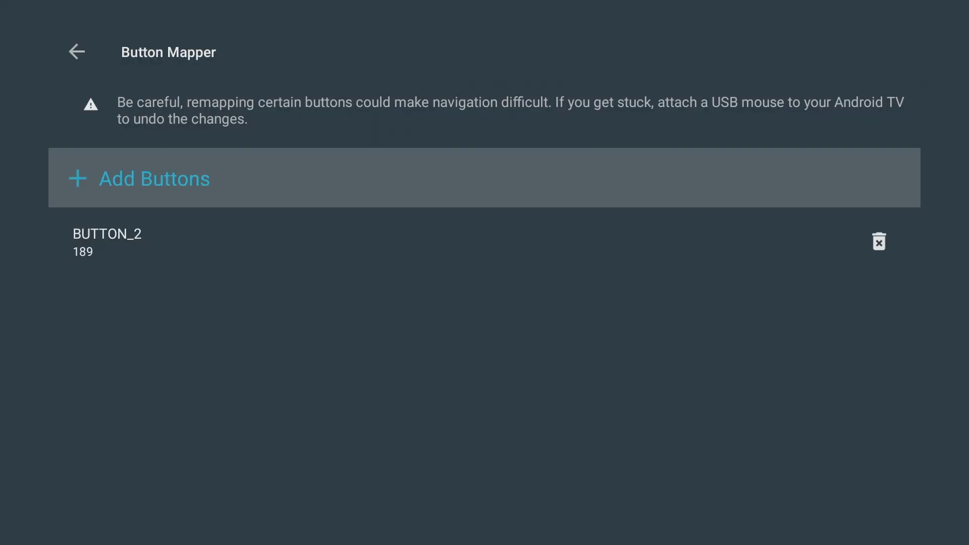
pyautogui.press('Return')
pyautogui.press('BUTTON_3')
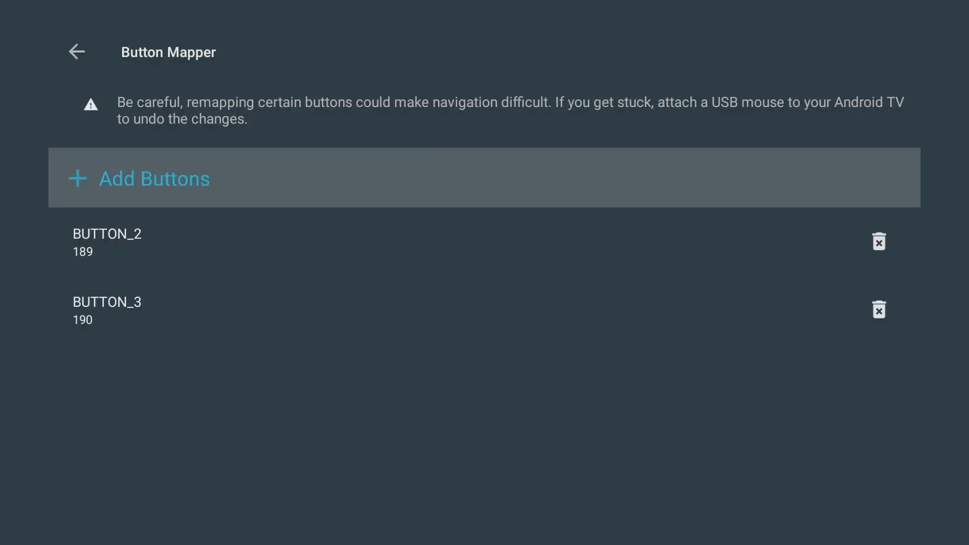
# - Open the settings for BUTTON_3, decline the Pro upgrade and turn on Customize
pyautogui.press('Down')
pyautogui.press('Down')
pyautogui.press('Return')
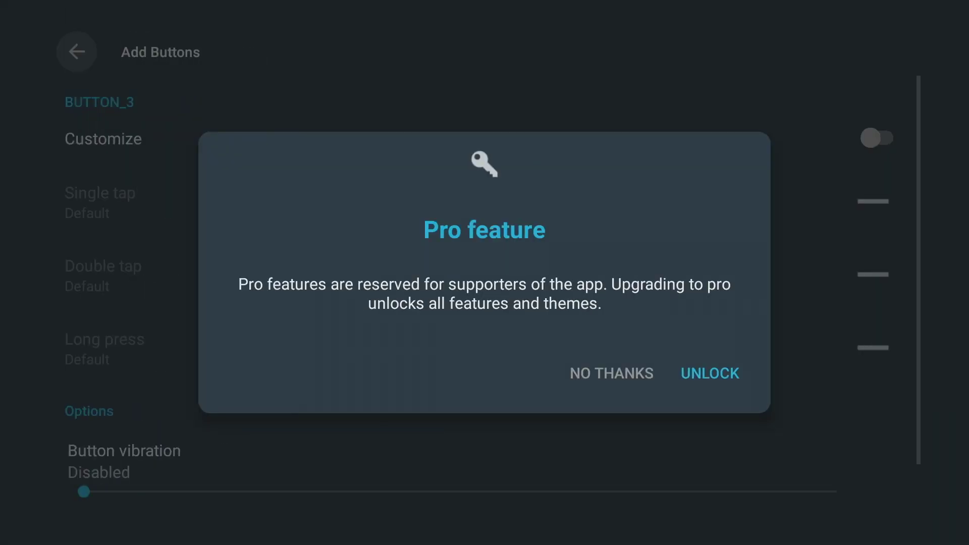
pyautogui.press('Left')
pyautogui.press('Return')
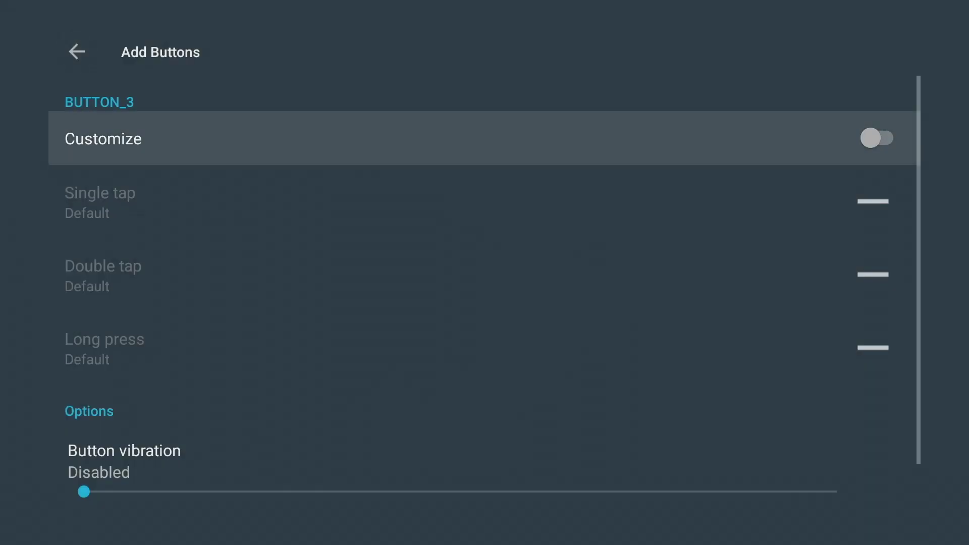
pyautogui.press('Return')
# - Assign the Netflix application to a single tap of BUTTON_3
pyautogui.press('Down')
pyautogui.press('Return')
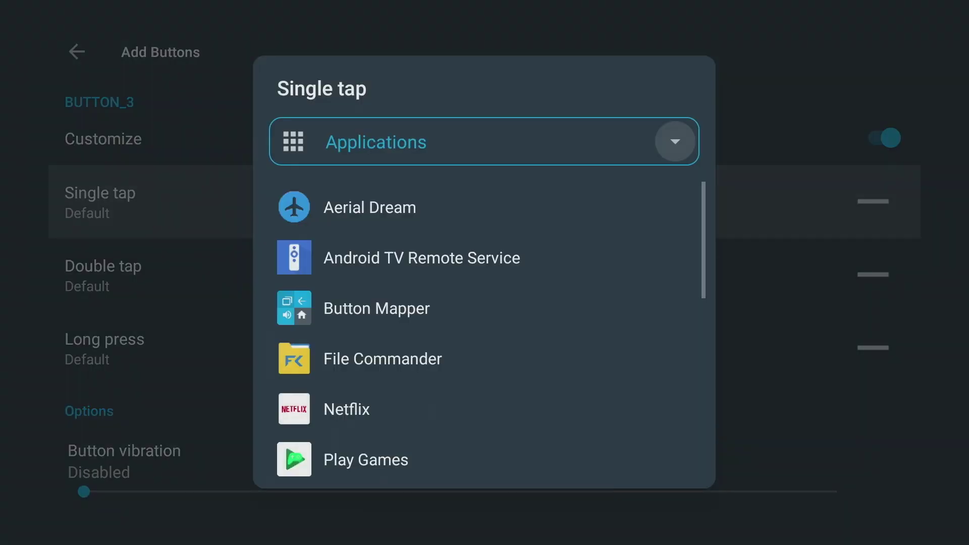
pyautogui.press('Down')
pyautogui.press('Down')
pyautogui.press('Down')
pyautogui.press('Down')
pyautogui.press('Down')
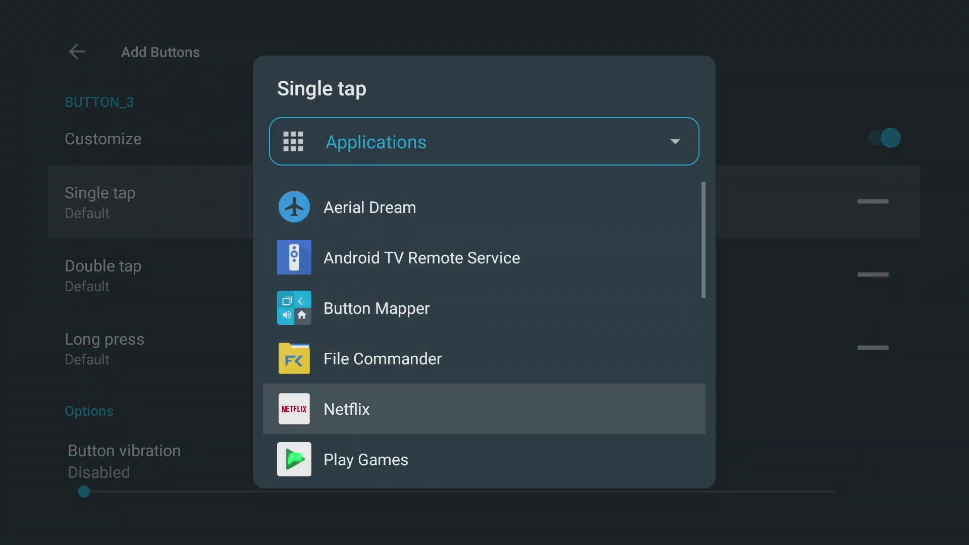
pyautogui.press('Return')
# - Assign the Screen Mirror application to a long press of BUTTON_3, and return to the home screen
pyautogui.press('Down')
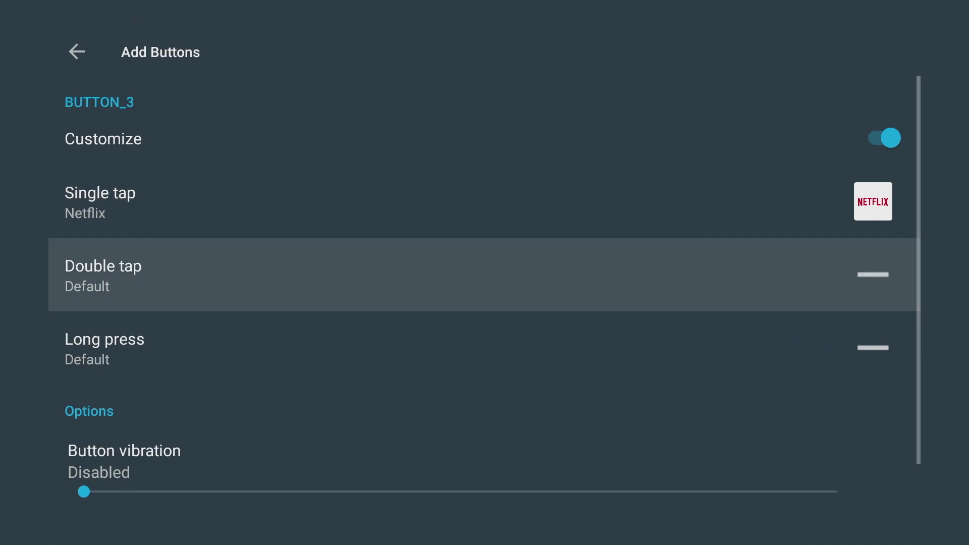
pyautogui.press('Down')
pyautogui.press('Return')
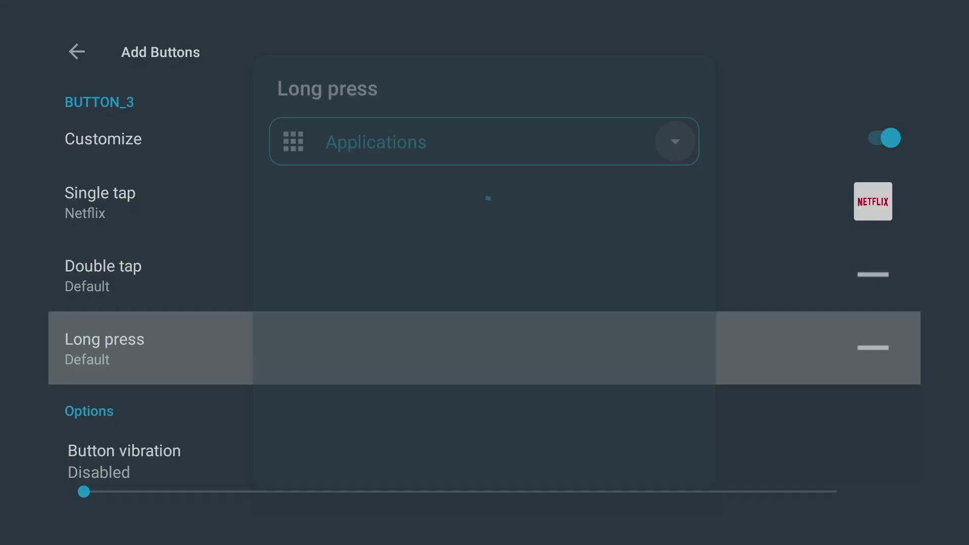
pyautogui.press('Down')
pyautogui.press('Down')
pyautogui.press('Down')
pyautogui.press('Down')
pyautogui.press('Down')
pyautogui.press('Down')
pyautogui.press('Down')
pyautogui.press('Down')
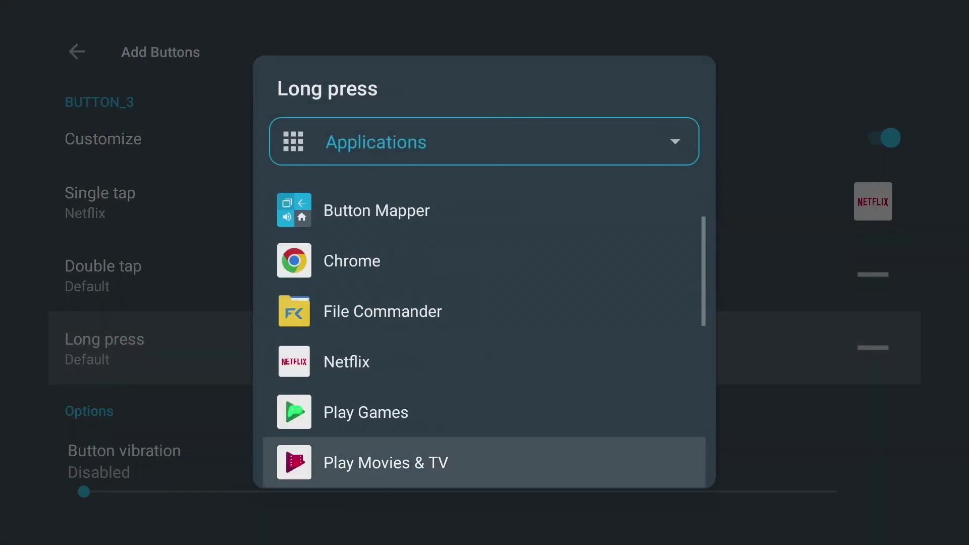
pyautogui.press('Down')
pyautogui.press('Down')
pyautogui.press('Down')
pyautogui.press('Return')
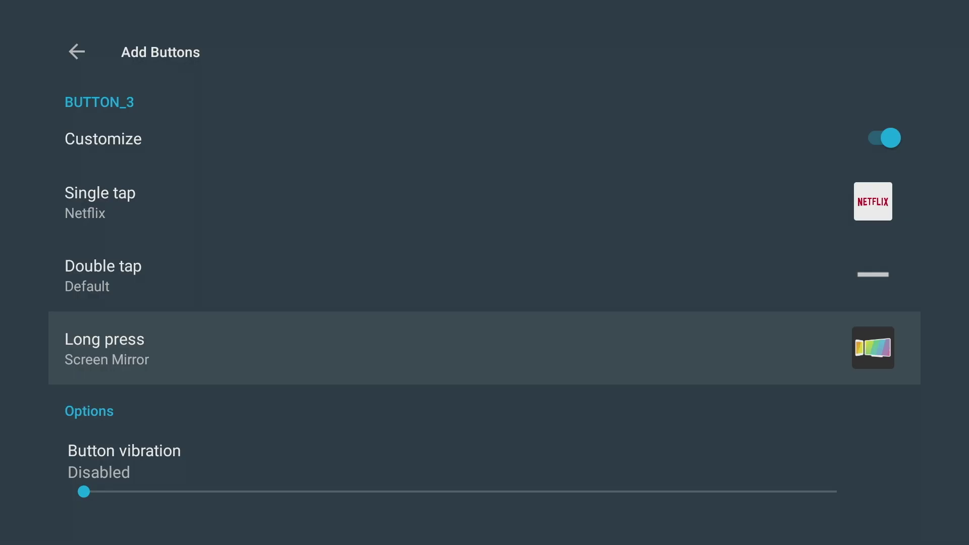
pyautogui.press('Home')
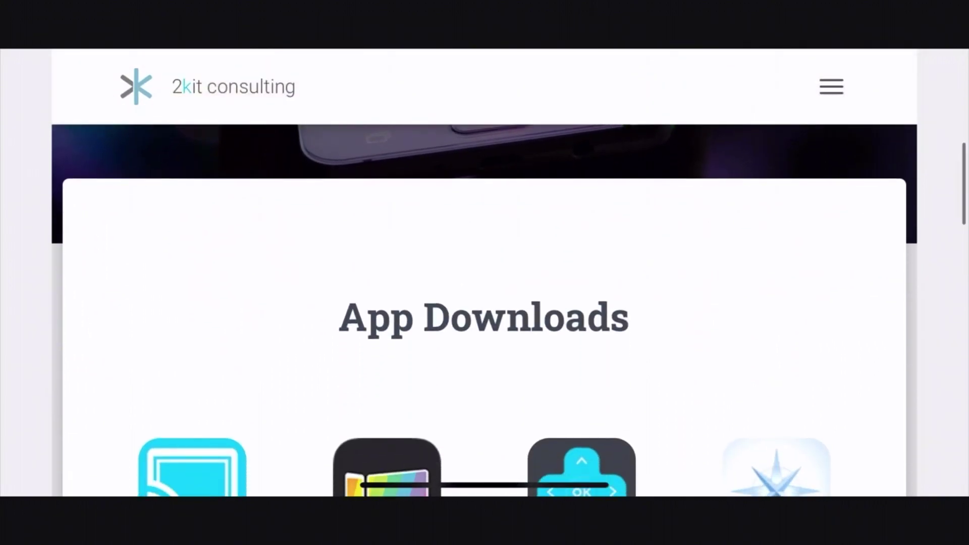
pyautogui.scroll(10, 484, 272)
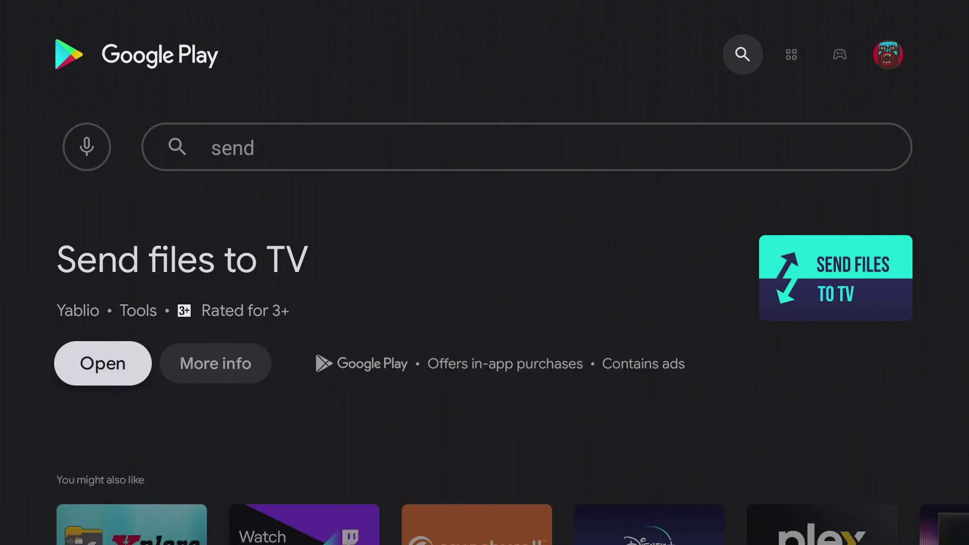
# - Open Send files to TV, go through its introduction and allow it to access photos, media and files
pyautogui.press('Return')
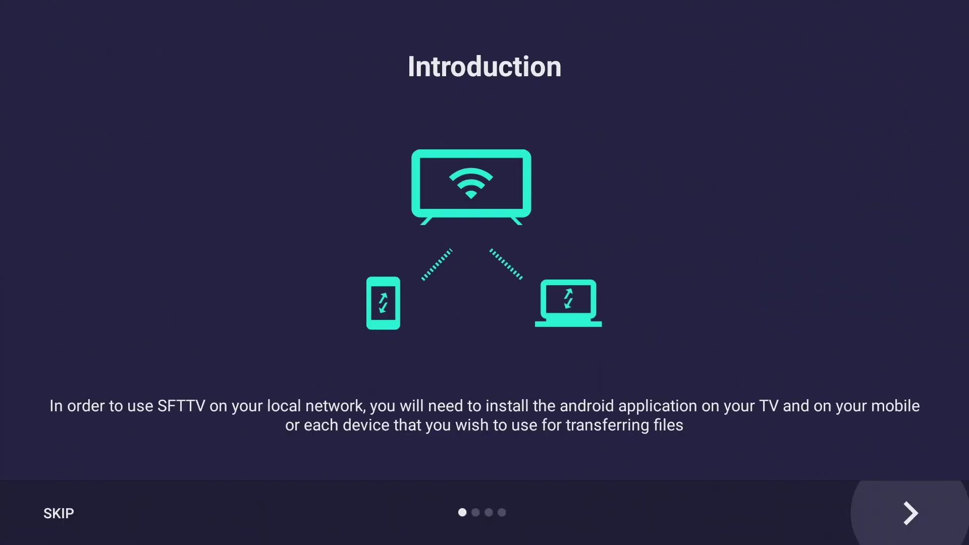
pyautogui.press('Return')
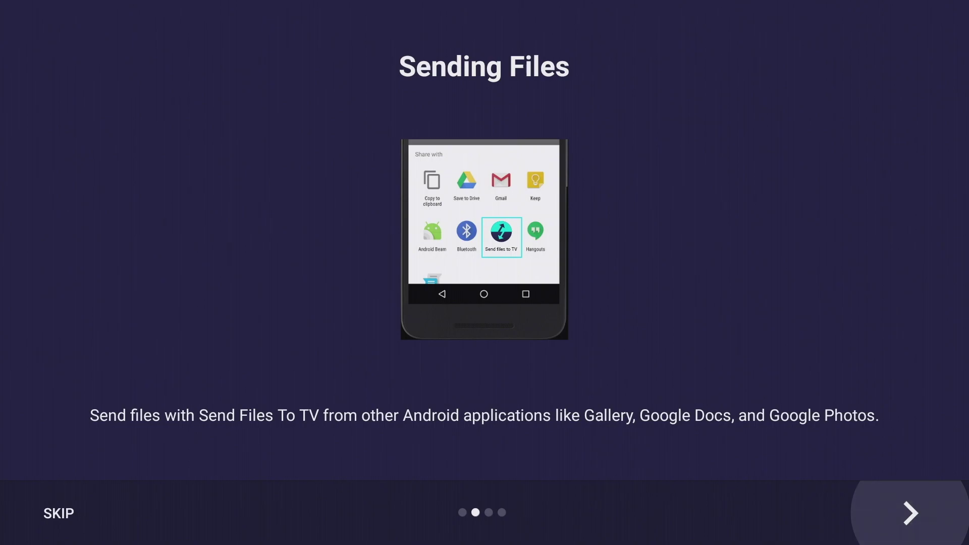
pyautogui.press('Return')
pyautogui.press('Return')
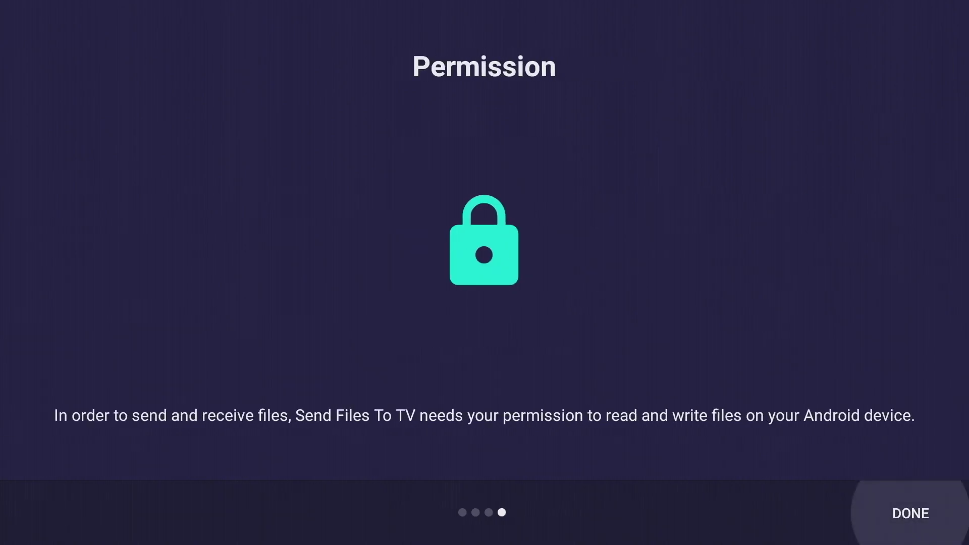
pyautogui.press('Return')
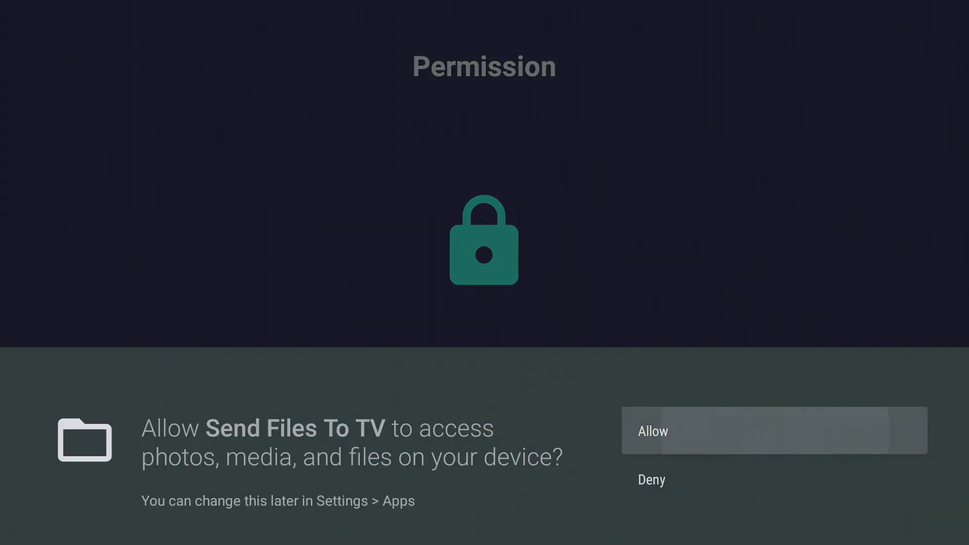
pyautogui.press('Return')
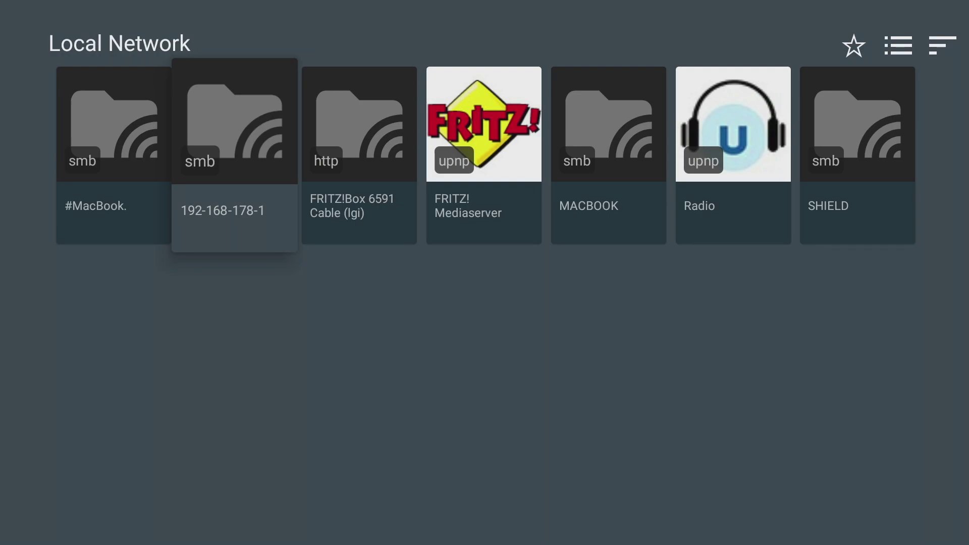
pyautogui.press('Right')
pyautogui.press('Right')
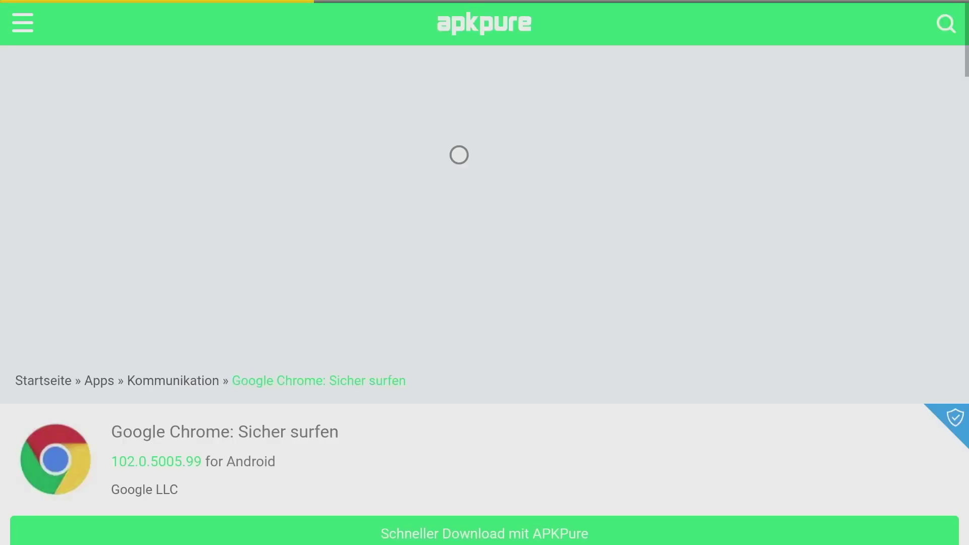
# - Download the Google Chrome APK, version 102.0.5005.99, from its APKPure page in the TV browser
pyautogui.press('Down')
pyautogui.press('Down')
pyautogui.press('Down')
pyautogui.press('Down')
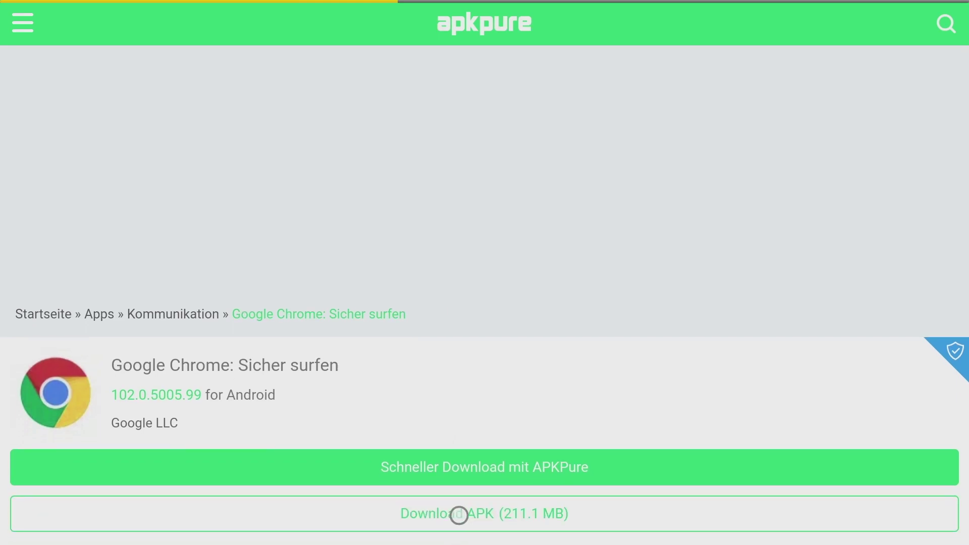
pyautogui.click(458, 515)
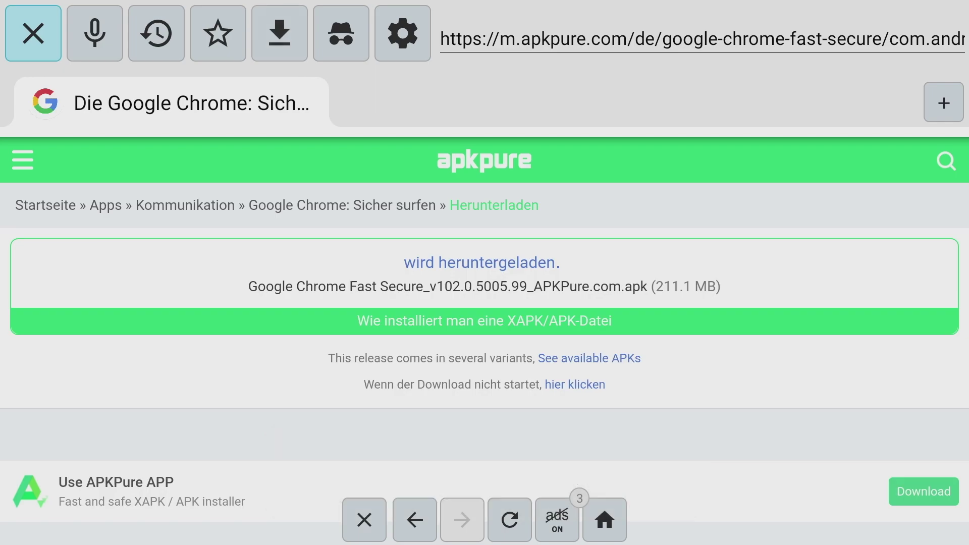
pyautogui.press('Right')
pyautogui.press('Return')
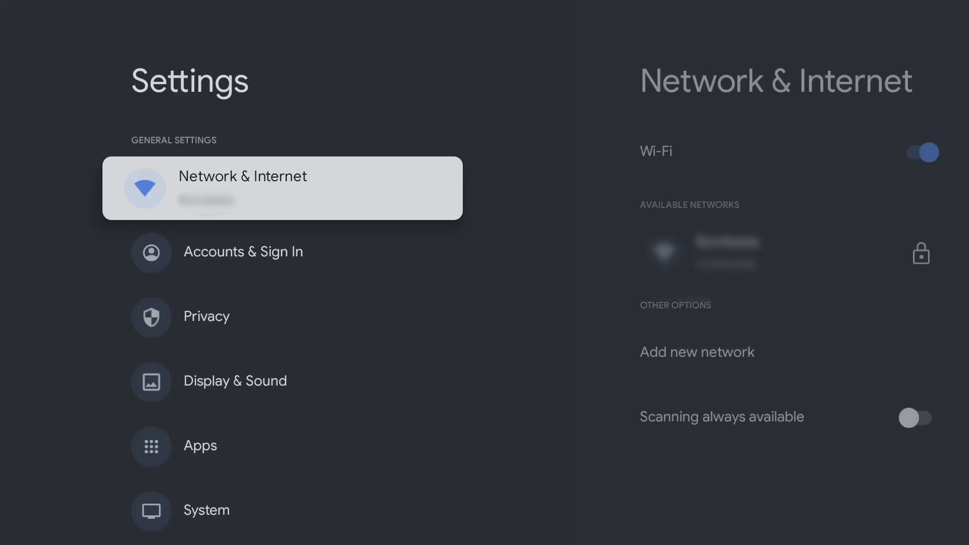
# - Open the About page within the TV's System settings
pyautogui.press('Down')
pyautogui.press('Down')
pyautogui.press('Down')
pyautogui.press('Down')
pyautogui.press('Down')
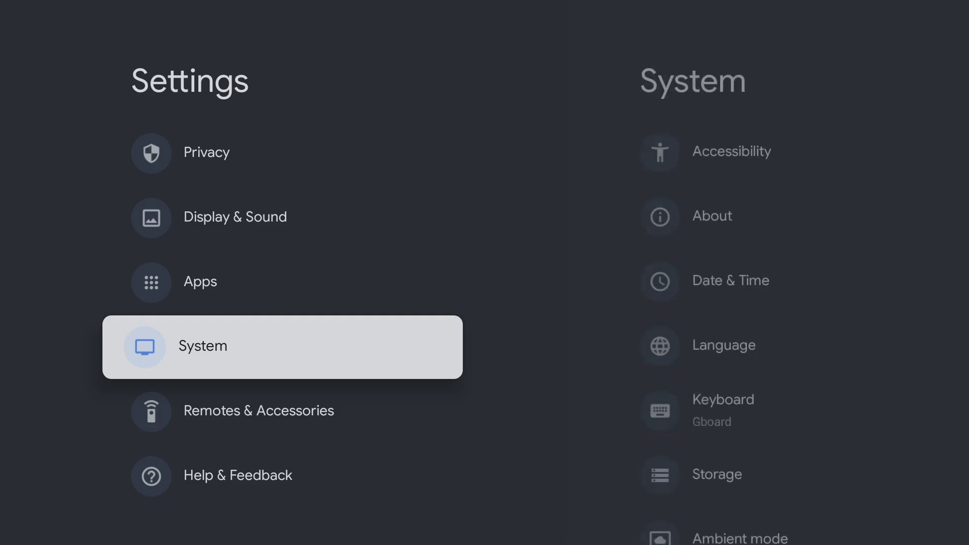
pyautogui.press('Return')
pyautogui.press('Down')
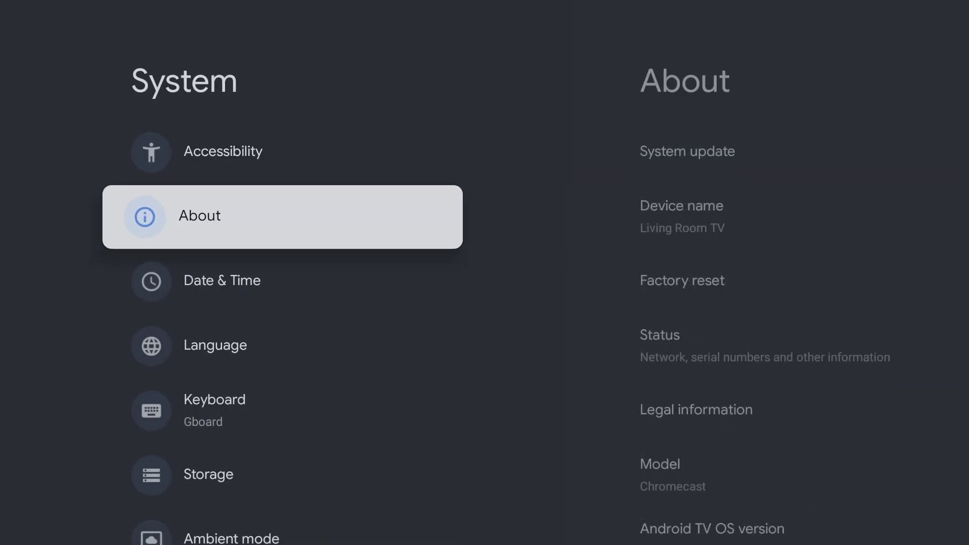
pyautogui.press('Return')
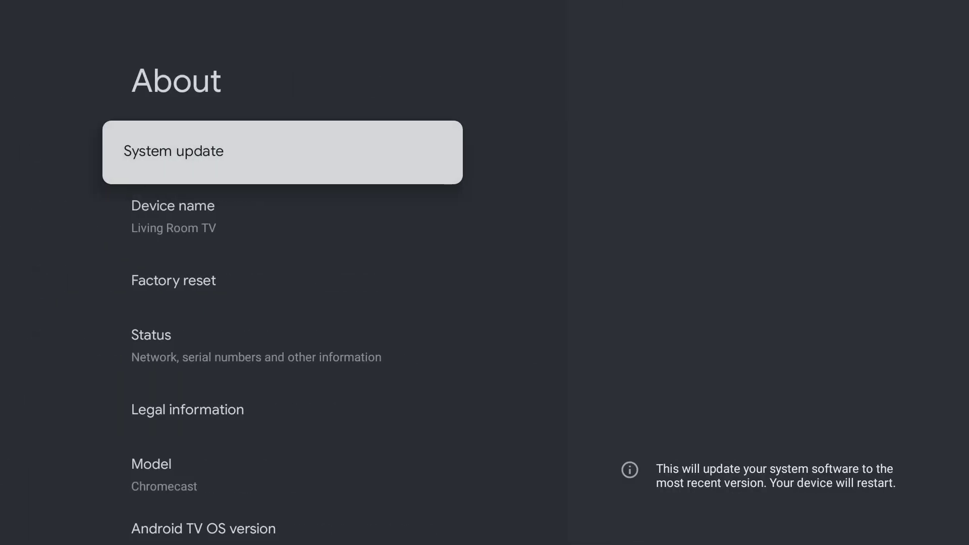
# - Enable developer mode by repeatedly selecting the Android TV OS build entry on the About page
pyautogui.press('Down')
pyautogui.press('Down')
pyautogui.press('Down')
pyautogui.press('Down')
pyautogui.press('Down')
pyautogui.press('Down')
pyautogui.press('Down')
pyautogui.press('Down')
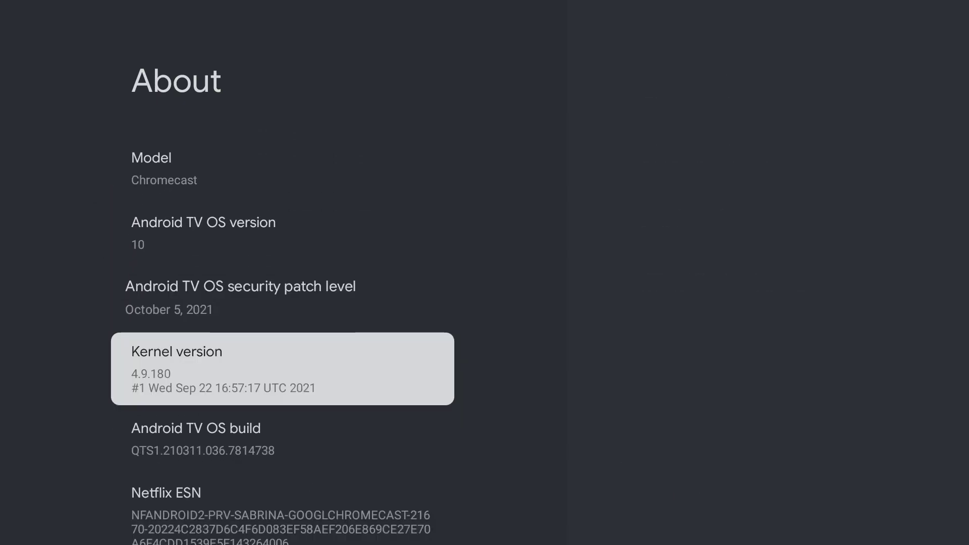
pyautogui.press('Down')
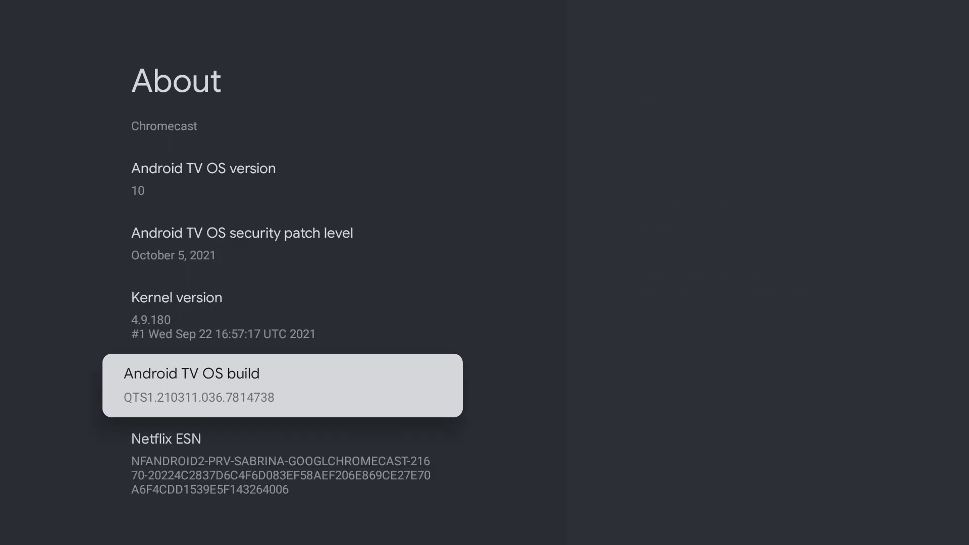
pyautogui.press('Return')
pyautogui.press('Return')
pyautogui.press('Return')
pyautogui.press('Return')
pyautogui.press('Return')
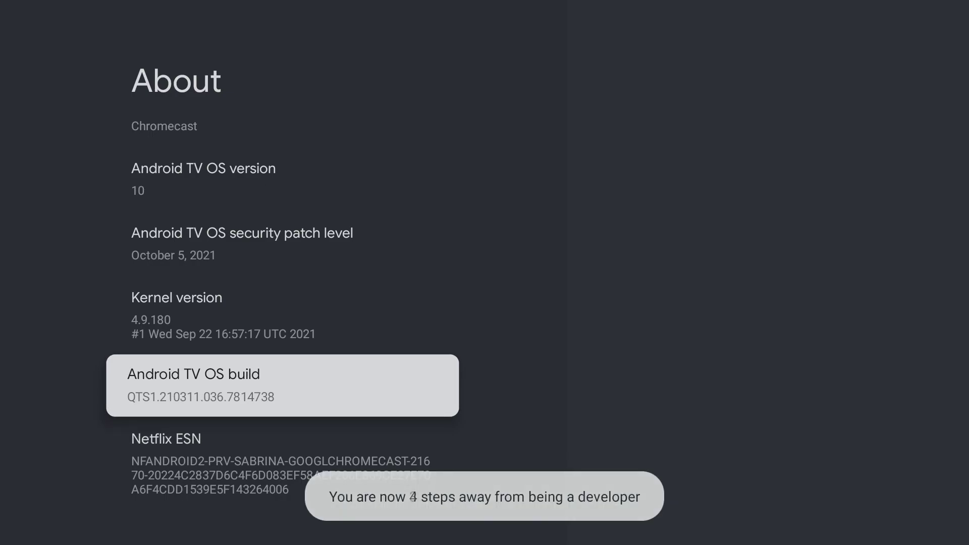
pyautogui.press('Return')
pyautogui.press('Return')
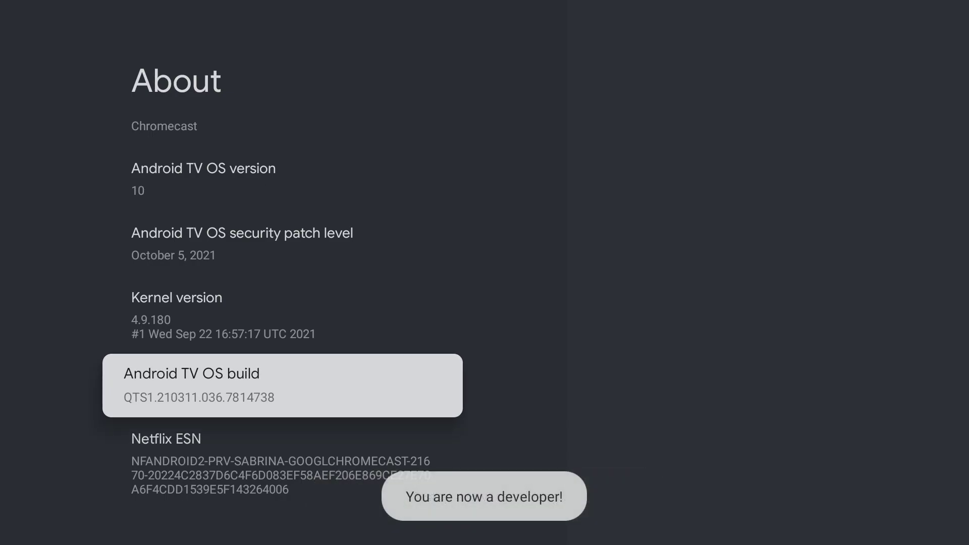
# - Open the Install unknown apps page within the Security & Restrictions section of the Apps settings
pyautogui.press('Escape')
pyautogui.press('Escape')
pyautogui.press('Up')
pyautogui.press('Right')
pyautogui.press('Return')
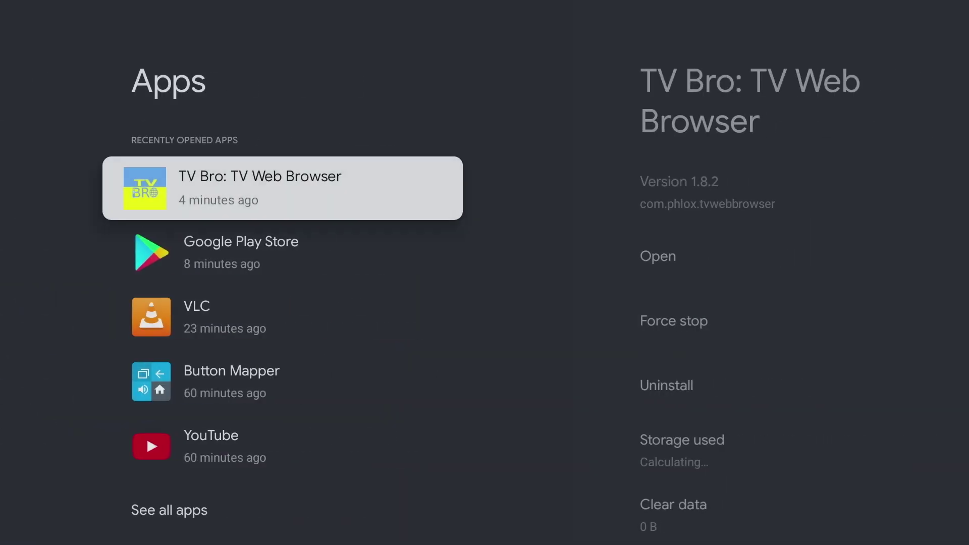
pyautogui.press('Down')
pyautogui.press('Down')
pyautogui.press('Down')
pyautogui.press('Down')
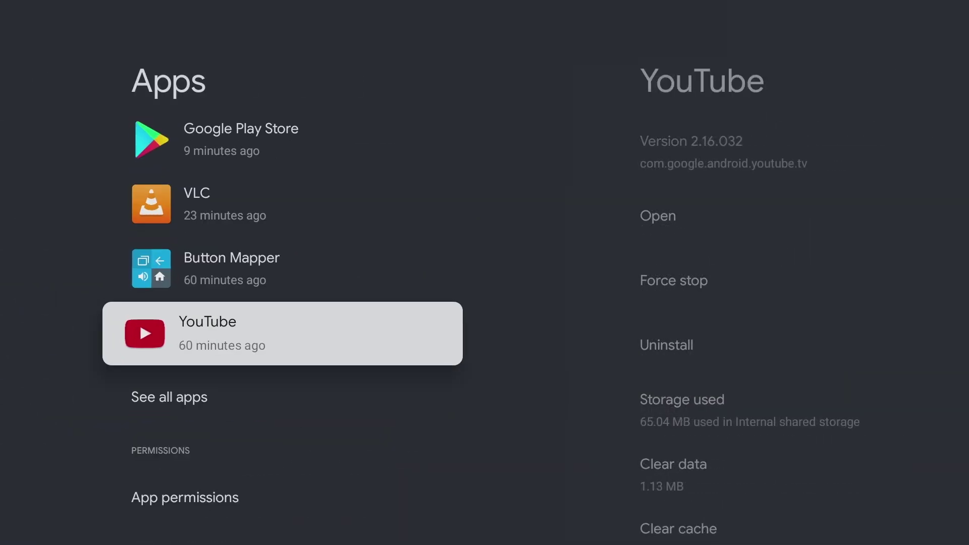
pyautogui.press('Down')
pyautogui.press('Down')
pyautogui.press('Down')
pyautogui.press('Down')
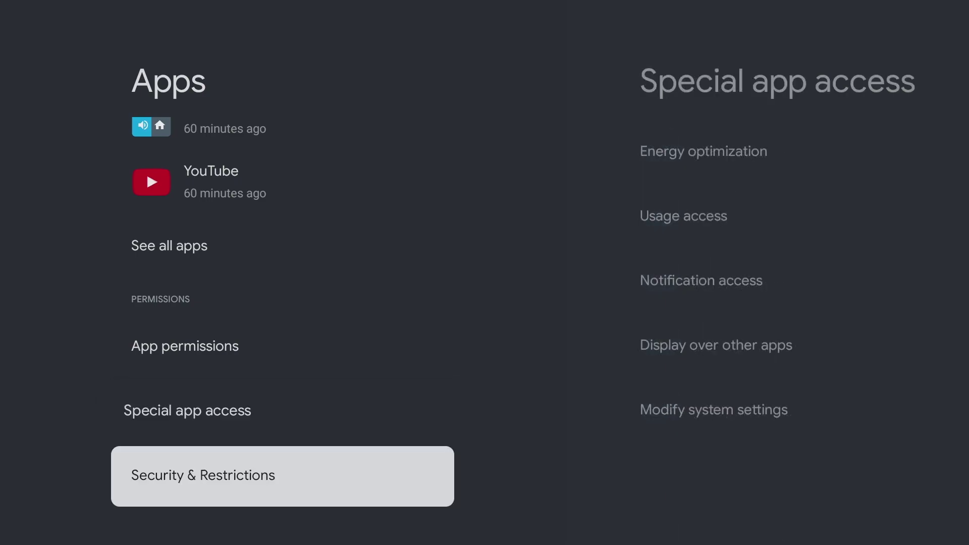
pyautogui.press('Right')
pyautogui.press('Right')
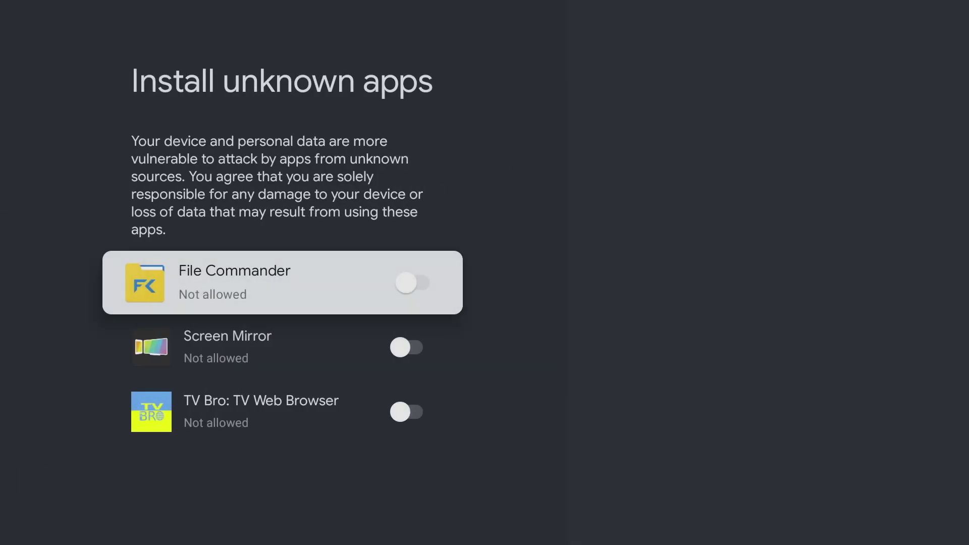
# - Allow TV Bro: TV Web Browser to install unknown apps
pyautogui.press('Down')
pyautogui.press('Down')
pyautogui.press('Return')
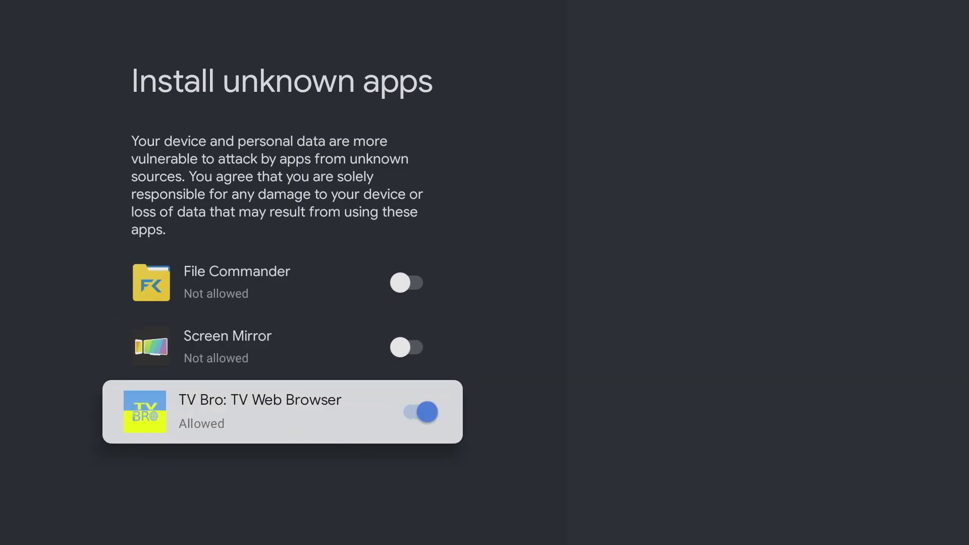
# - Leave the settings and open Sideload Launcher from Your apps on the home screen
pyautogui.press('Escape')
pyautogui.press('Right')
pyautogui.press('Return')
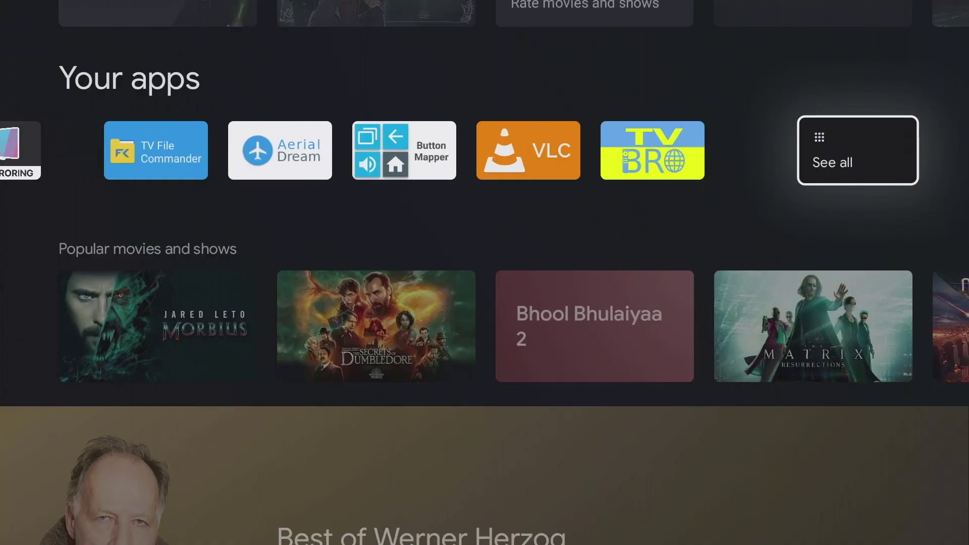
pyautogui.press('Left')
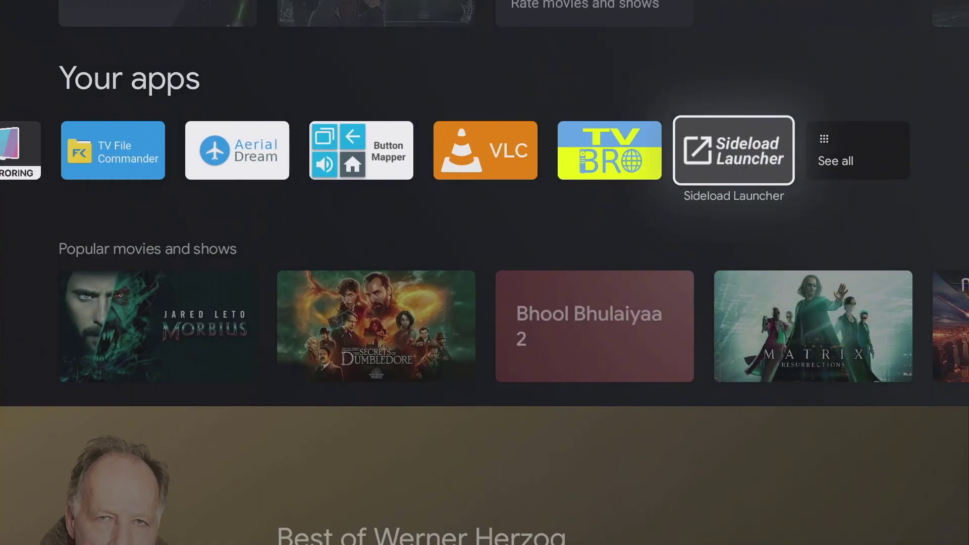
pyautogui.press('Return')
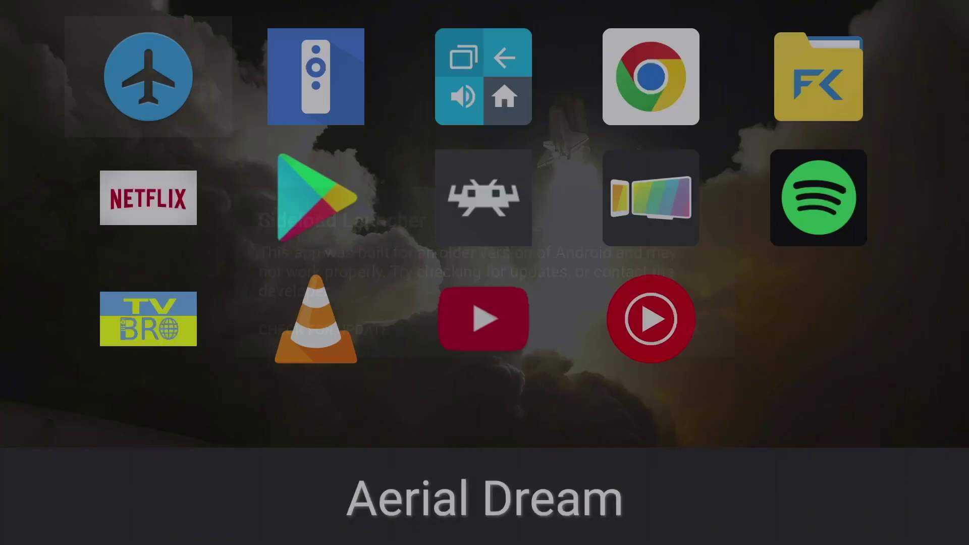
# - Launch the sideloaded Chrome browser from the Sideload Launcher app grid
pyautogui.press('Right')
pyautogui.press('Right')
pyautogui.press('Right')
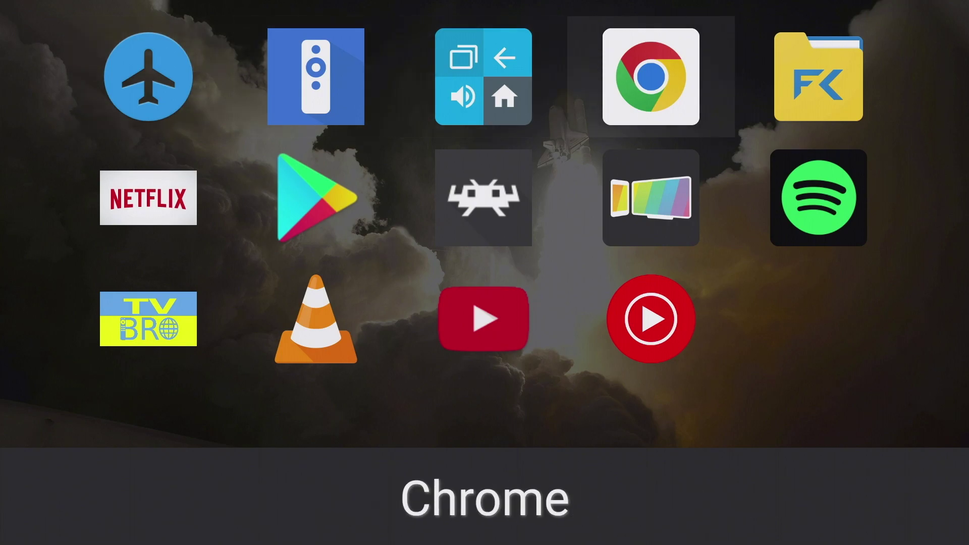
pyautogui.press('Return')
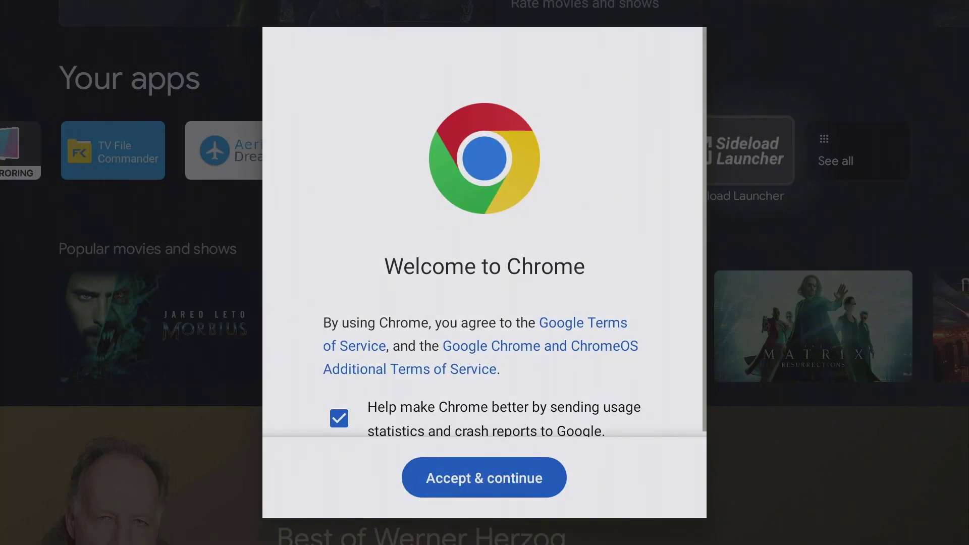